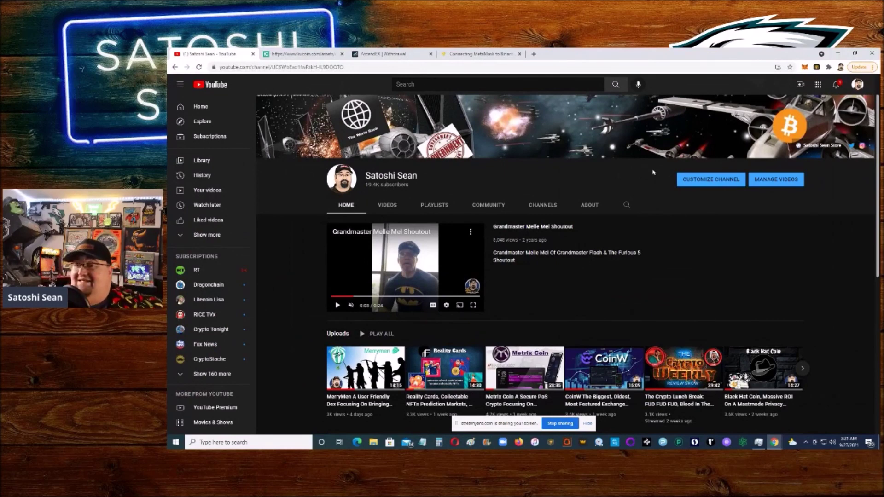
Step: Show MetaMask beside the Binance Academy article and confirm it is on Binance Smart Chain Mainnet
{"action": "left_click", "coordinate": [472, 56]}
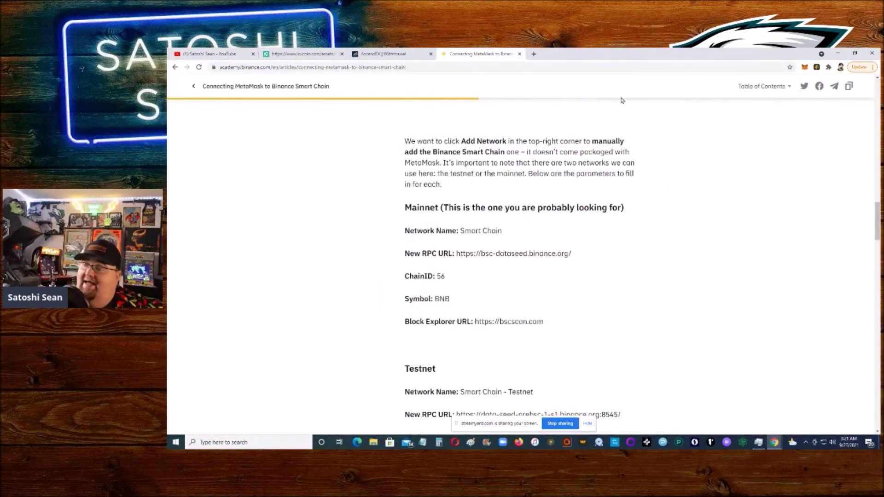
{"action": "left_click", "coordinate": [805, 68]}
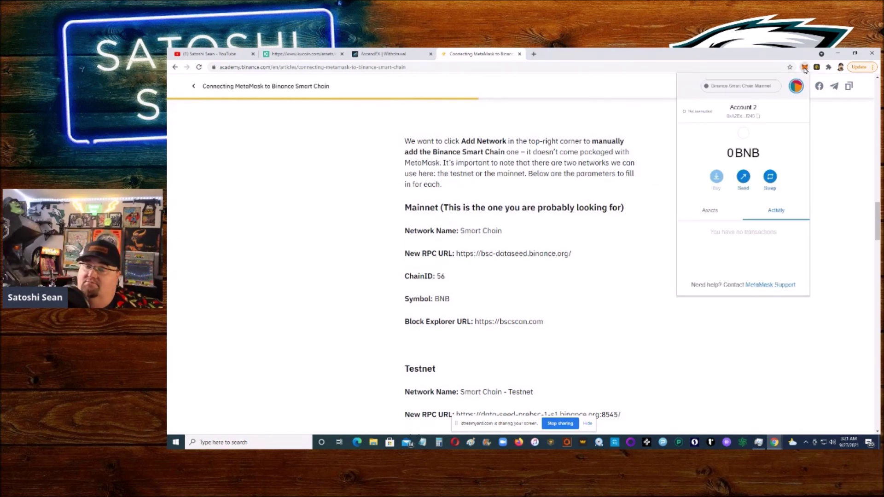
{"action": "left_click", "coordinate": [739, 87]}
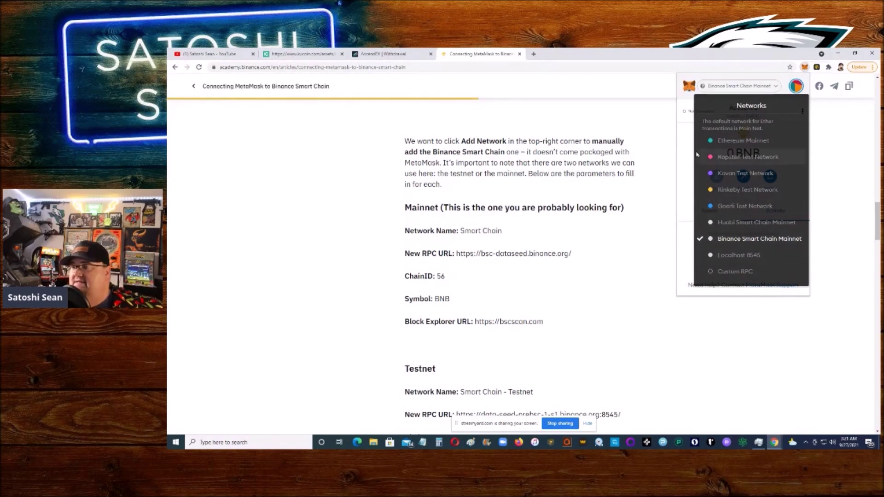
{"action": "left_click", "coordinate": [686, 142]}
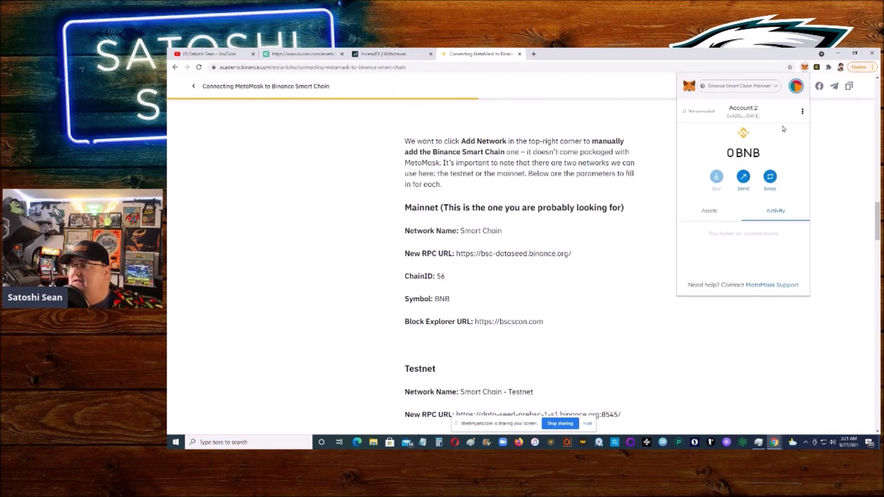
Step: Open MetaMask's Networks settings to list Binance Smart Chain Mainnet and Huobi Smart Chain Mainnet
{"action": "left_click", "coordinate": [803, 112]}
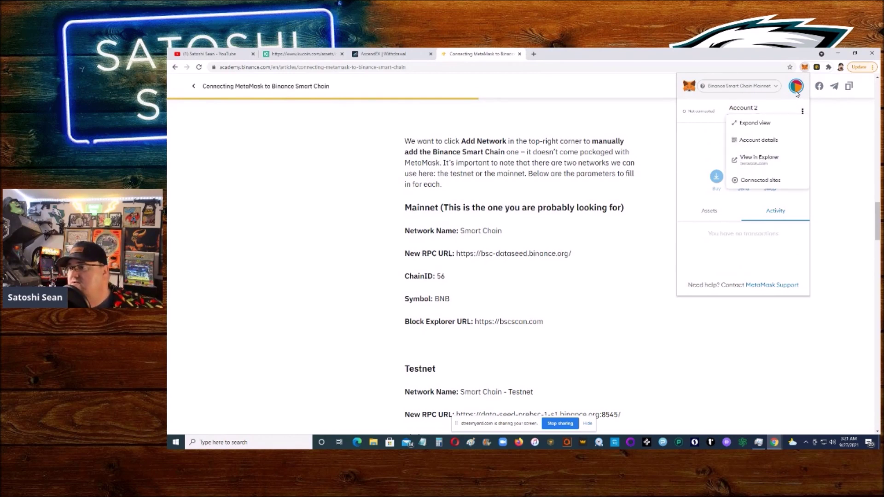
{"action": "left_click", "coordinate": [797, 93]}
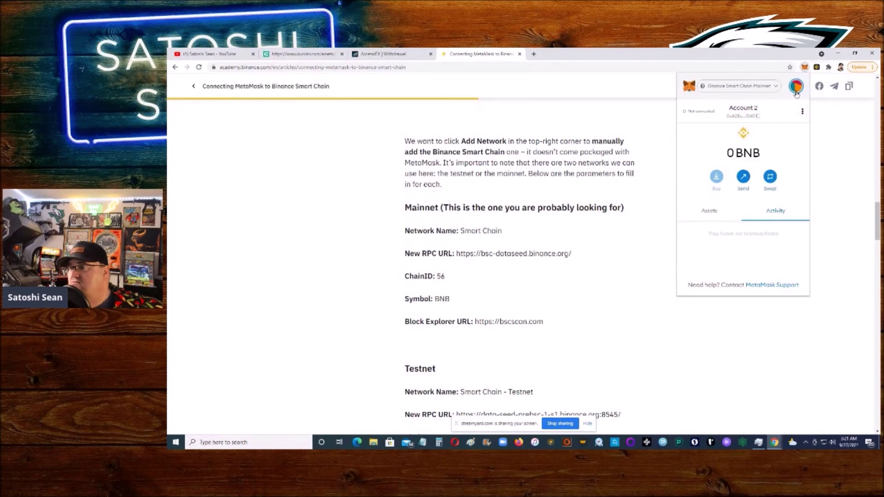
{"action": "left_click", "coordinate": [796, 87]}
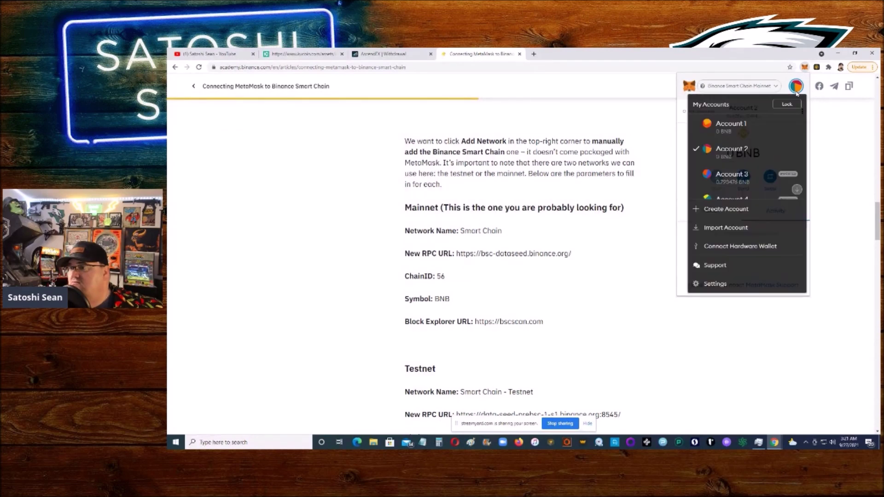
{"action": "left_click", "coordinate": [722, 282]}
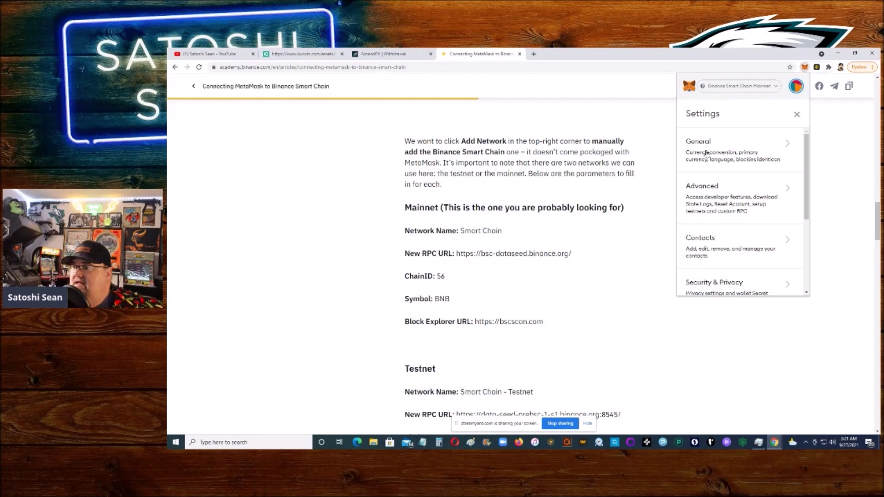
{"action": "scroll", "coordinate": [717, 251], "scroll_direction": "down", "scroll_amount": 2}
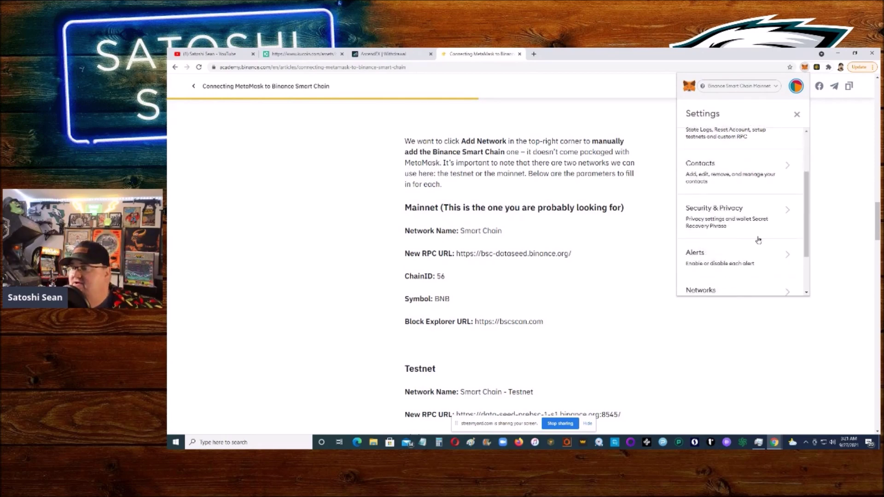
{"action": "scroll", "coordinate": [695, 256], "scroll_direction": "down", "scroll_amount": 1}
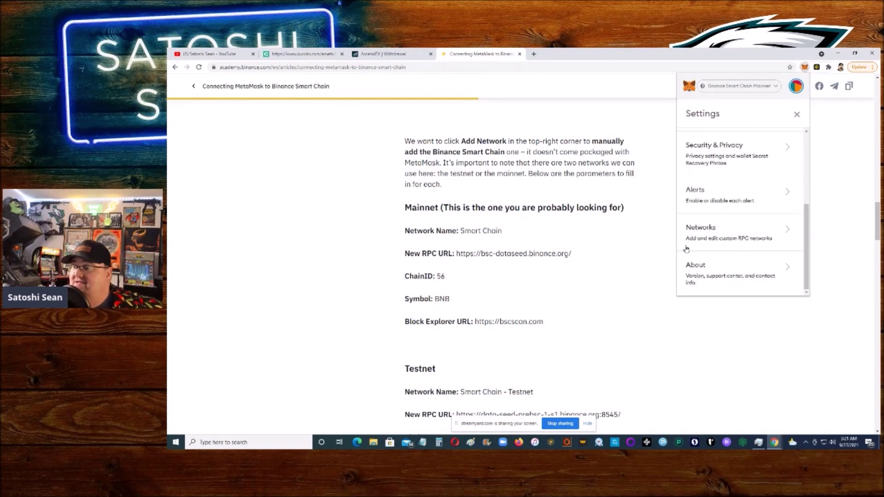
{"action": "left_click", "coordinate": [787, 232]}
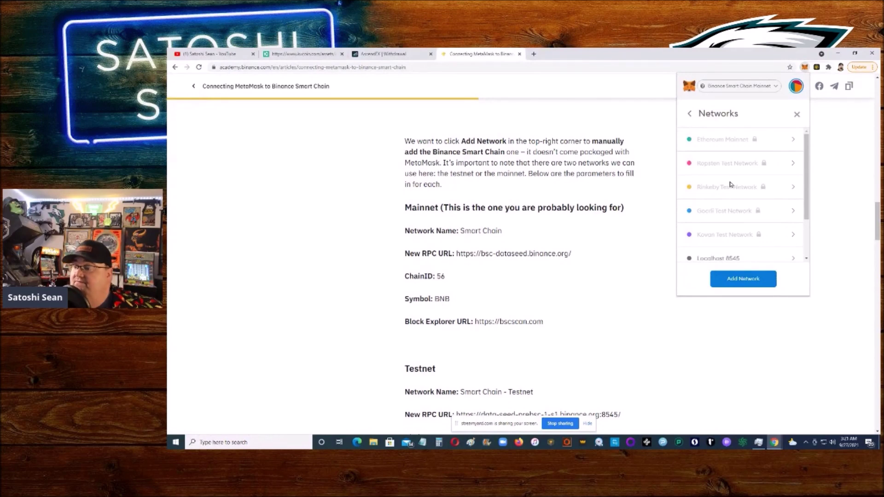
{"action": "scroll", "coordinate": [727, 184], "scroll_direction": "down", "scroll_amount": 2}
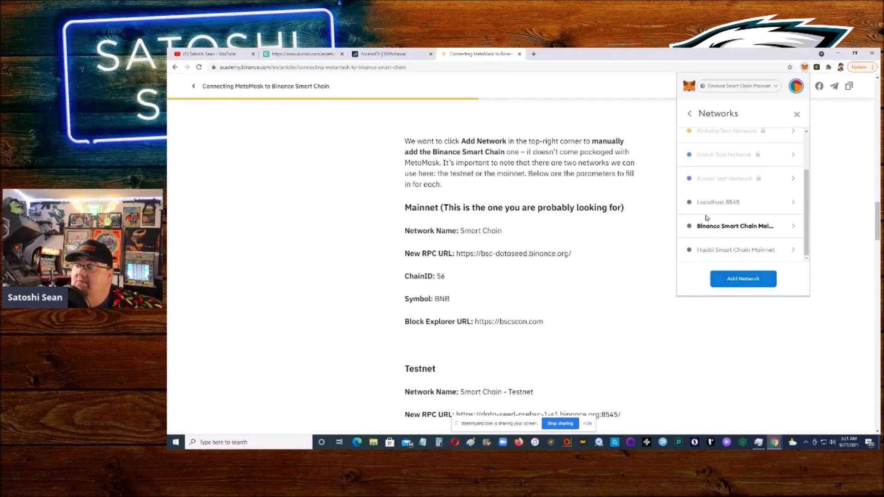
Step: Compare the Add Network form with the article's Mainnet parameters, then close it unsaved
{"action": "left_click", "coordinate": [748, 282]}
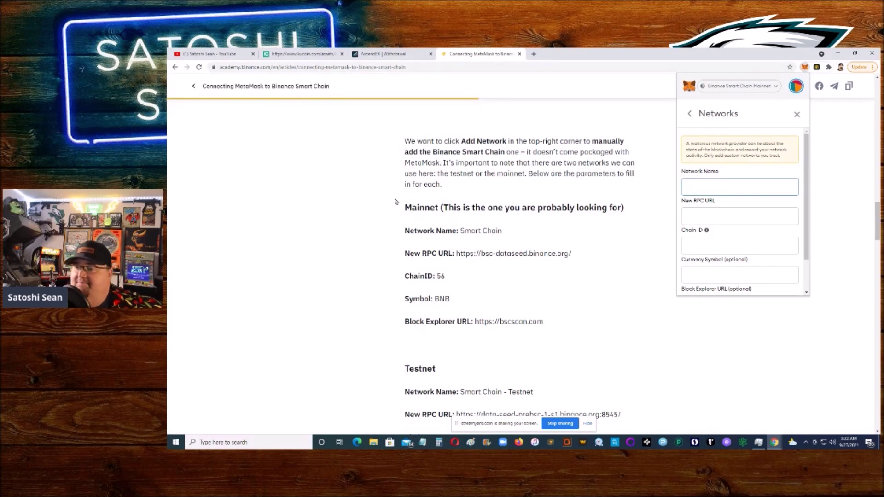
{"action": "scroll", "coordinate": [396, 201], "scroll_direction": "up", "scroll_amount": 6}
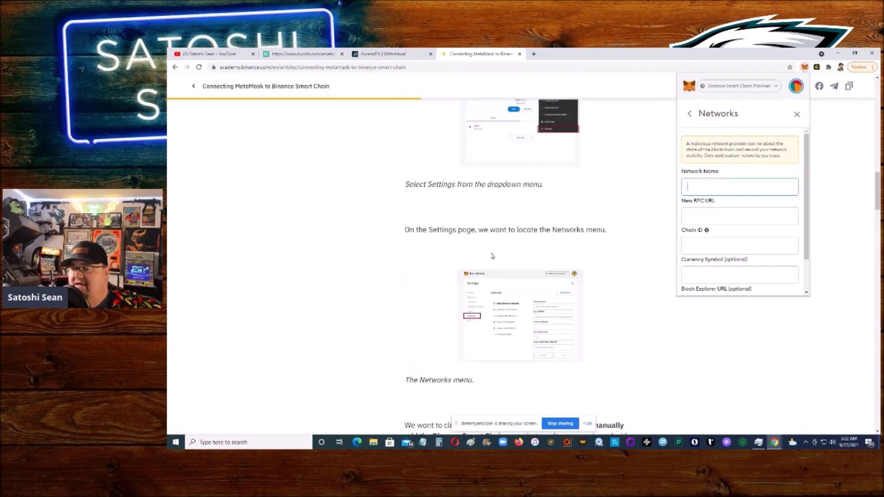
{"action": "scroll", "coordinate": [492, 256], "scroll_direction": "up", "scroll_amount": 2}
{"action": "scroll", "coordinate": [509, 211], "scroll_direction": "down", "scroll_amount": 8}
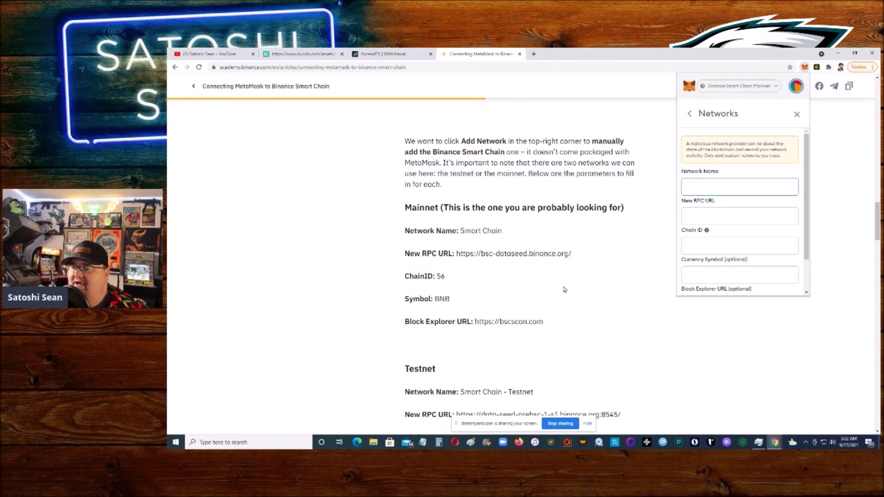
{"action": "scroll", "coordinate": [714, 217], "scroll_direction": "down", "scroll_amount": 1}
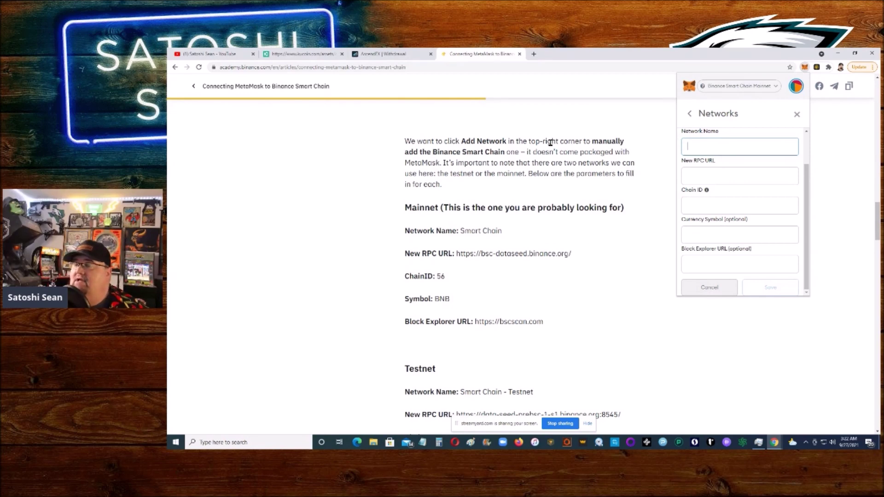
{"action": "left_click", "coordinate": [795, 116]}
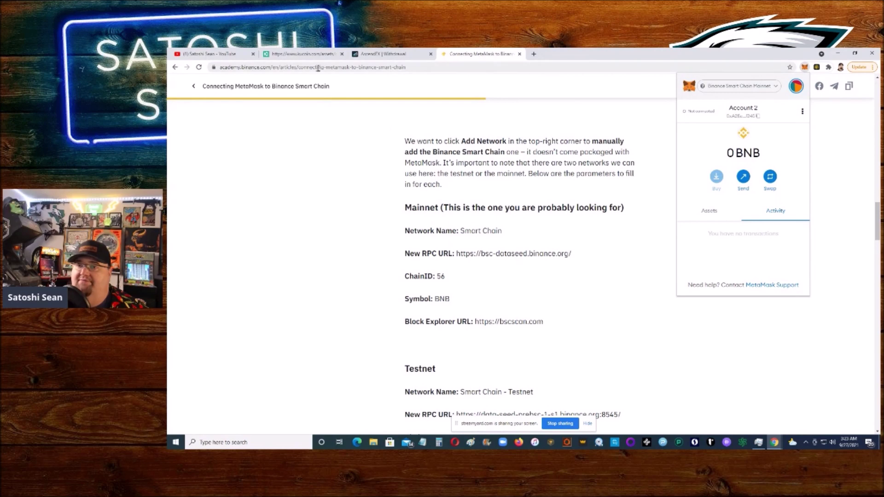
Step: Display KuCoin's BEP20(BSC) BNB deposit address, then go to AscendEX's BNB withdrawal form
{"action": "left_click", "coordinate": [312, 55]}
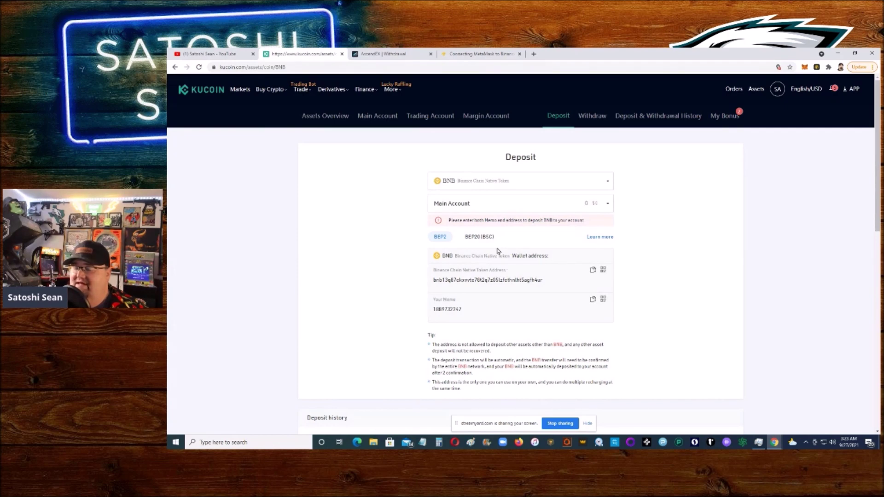
{"action": "left_click", "coordinate": [477, 237]}
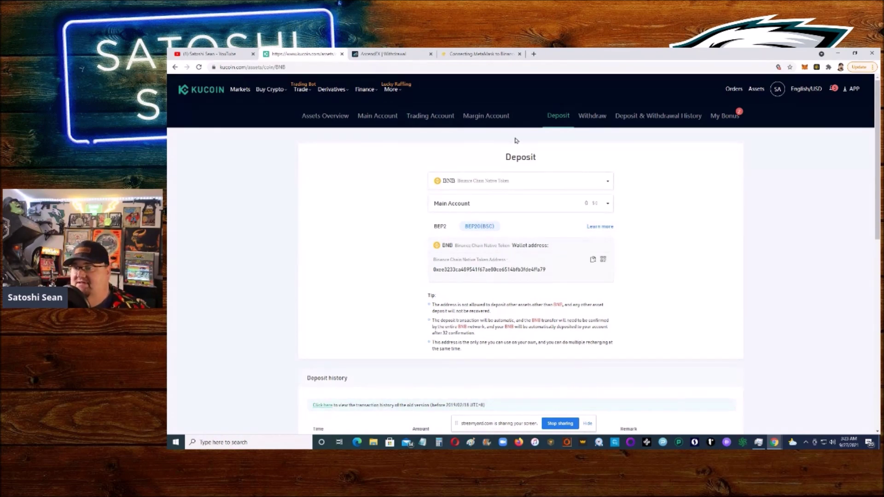
{"action": "left_click", "coordinate": [390, 54]}
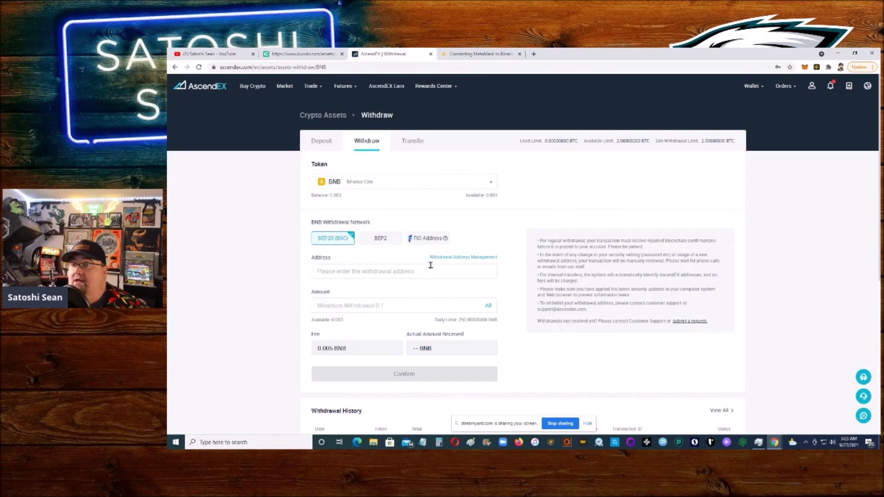
Step: Return to KuCoin's BNB deposit page showing the BEP20 (BSC) address
{"action": "mouse_move", "coordinate": [354, 89]}
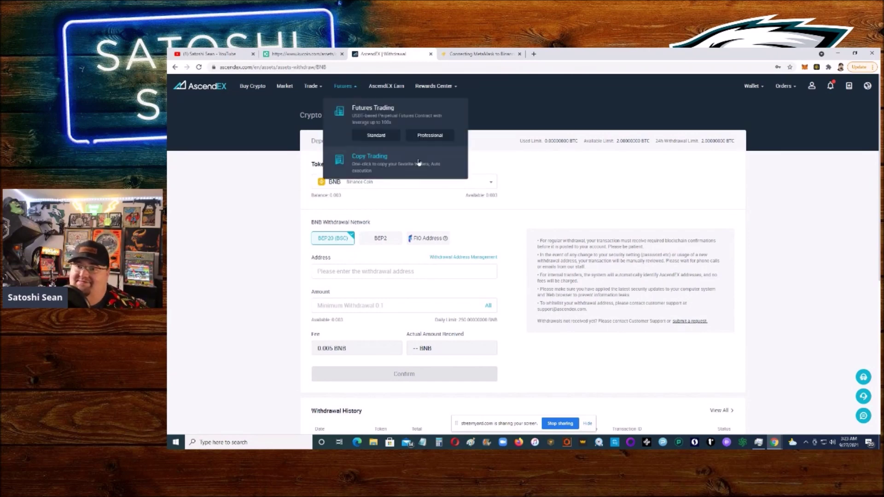
{"action": "left_click", "coordinate": [298, 55]}
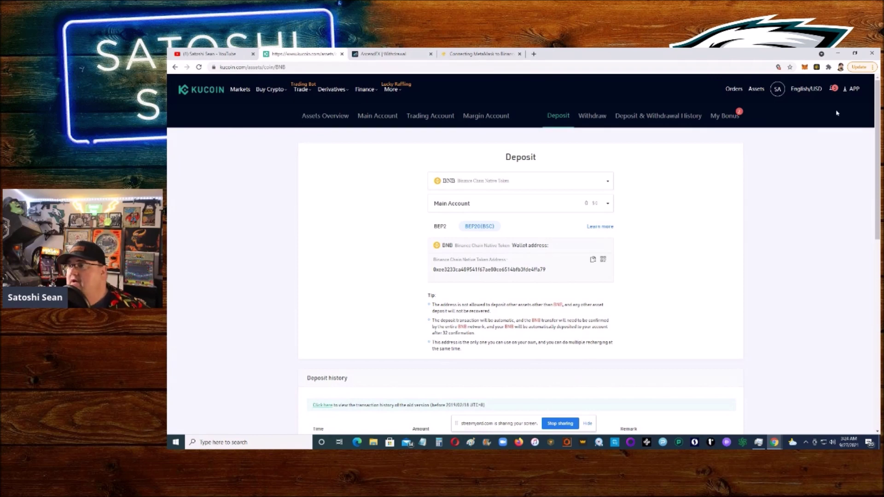
Step: Check Binance Chain Wallet's 0.0991 BNB balance beside the Binance Academy MetaMask guide
{"action": "left_click", "coordinate": [817, 68]}
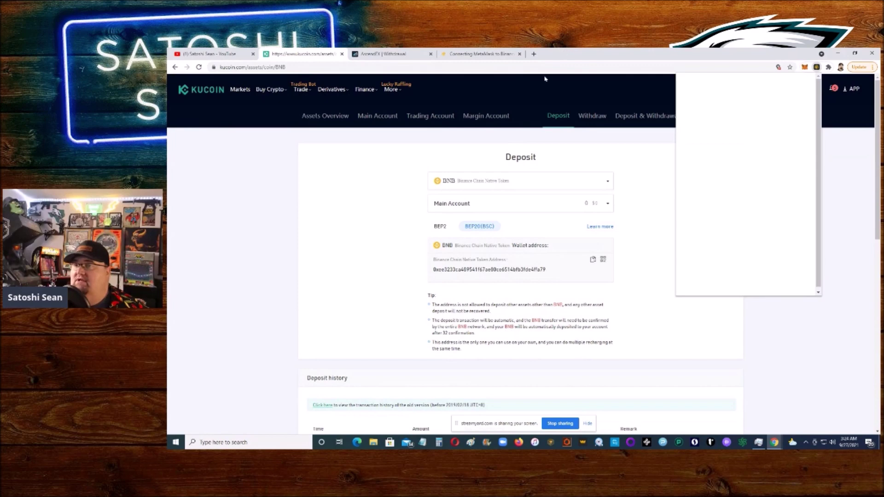
{"action": "left_click", "coordinate": [479, 54]}
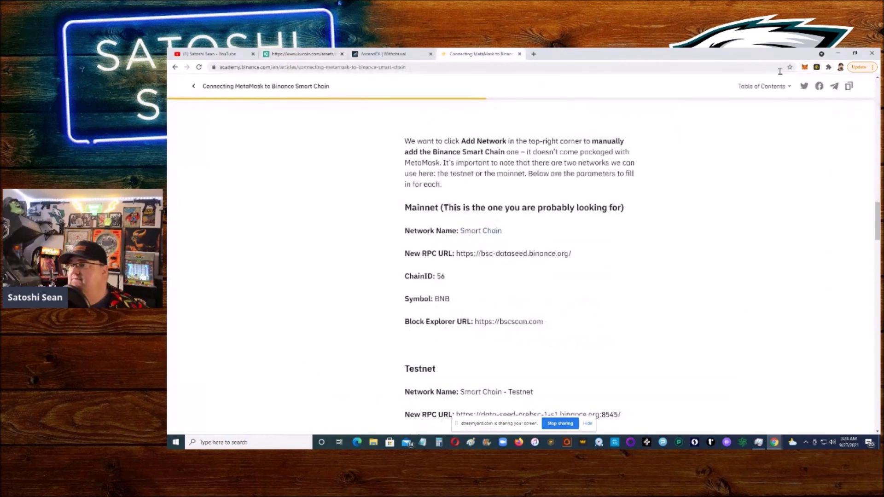
{"action": "left_click", "coordinate": [817, 67]}
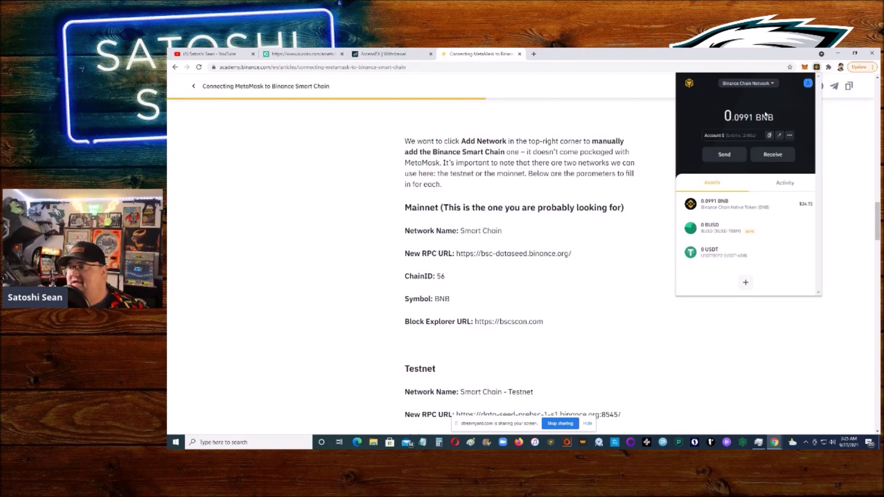
Step: Compare MetaMask's 0 BNB on Binance Smart Chain Mainnet with Binance Chain Wallet's 0.0991 BNB
{"action": "left_click", "coordinate": [805, 68]}
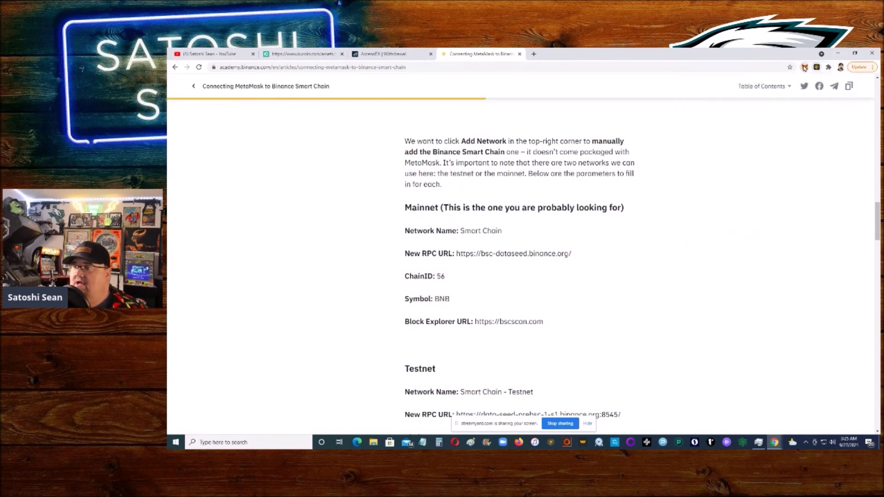
{"action": "left_click", "coordinate": [804, 67]}
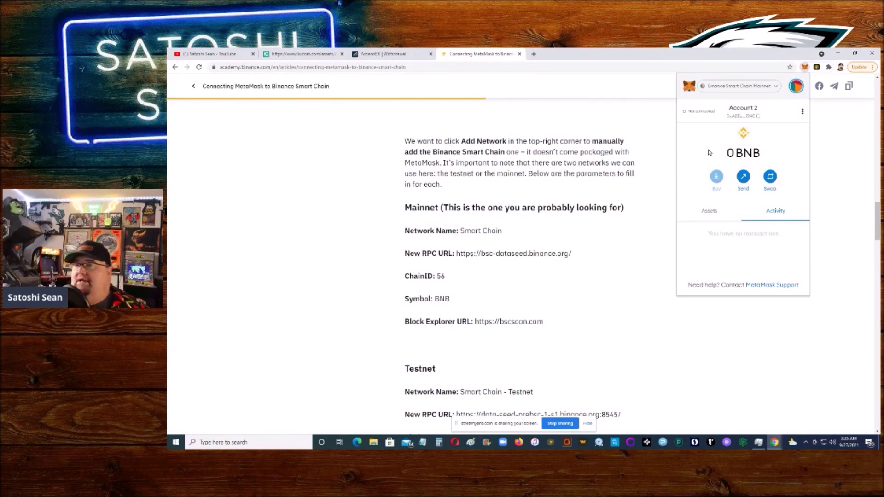
{"action": "left_click", "coordinate": [817, 67]}
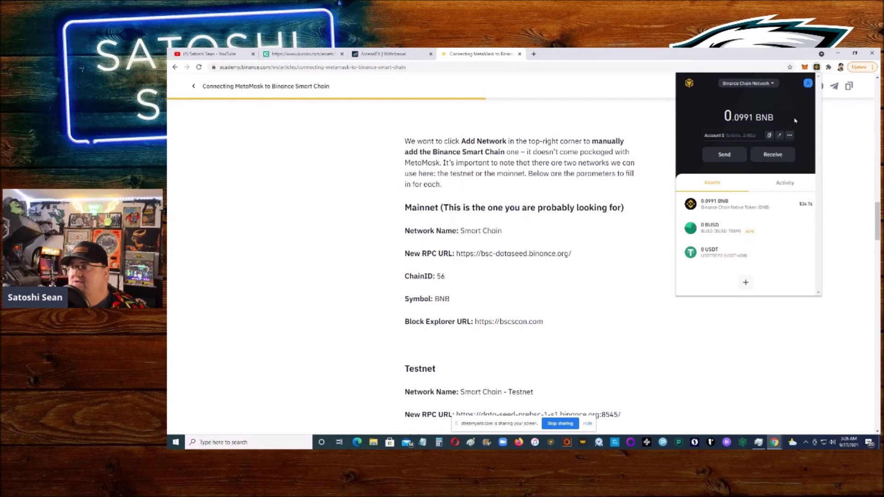
{"action": "left_click", "coordinate": [804, 68]}
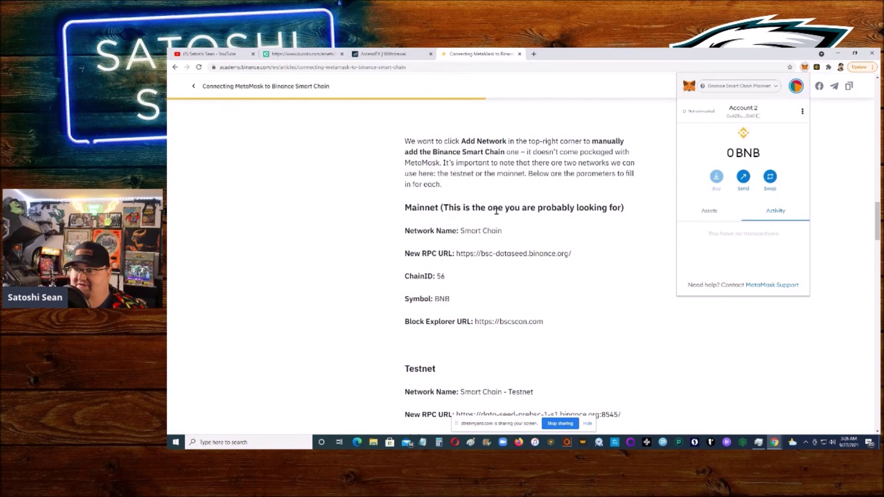
{"action": "scroll", "coordinate": [416, 213], "scroll_direction": "down", "scroll_amount": 3}
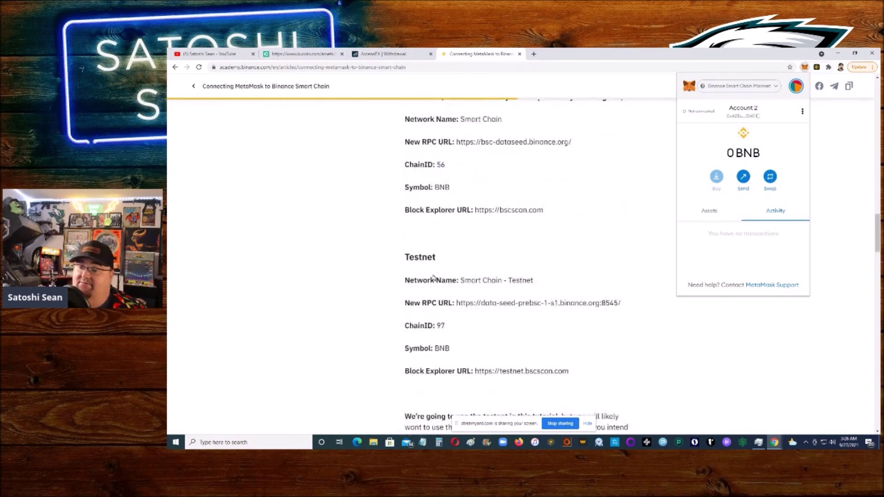
Step: Review the guide's Mainnet and Testnet parameters, then return to AscendEX's BNB withdrawal form
{"action": "scroll", "coordinate": [433, 277], "scroll_direction": "down", "scroll_amount": 2}
{"action": "scroll", "coordinate": [446, 274], "scroll_direction": "up", "scroll_amount": 2}
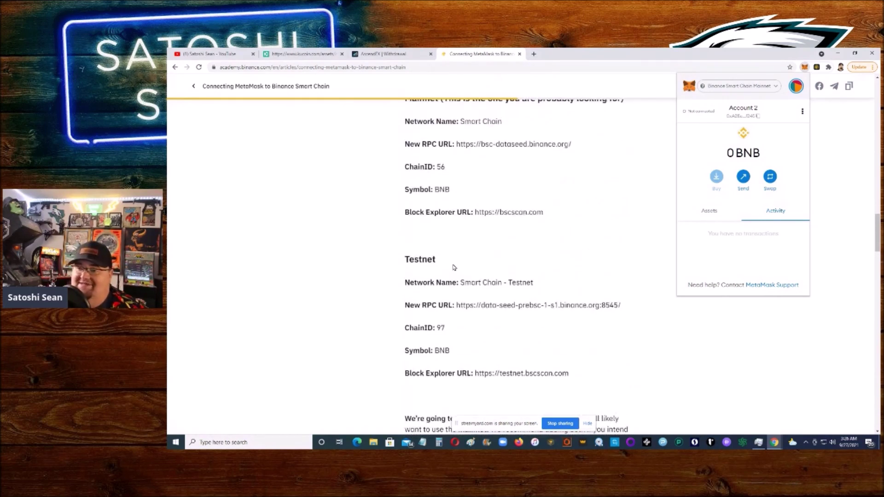
{"action": "scroll", "coordinate": [455, 267], "scroll_direction": "up", "scroll_amount": 2}
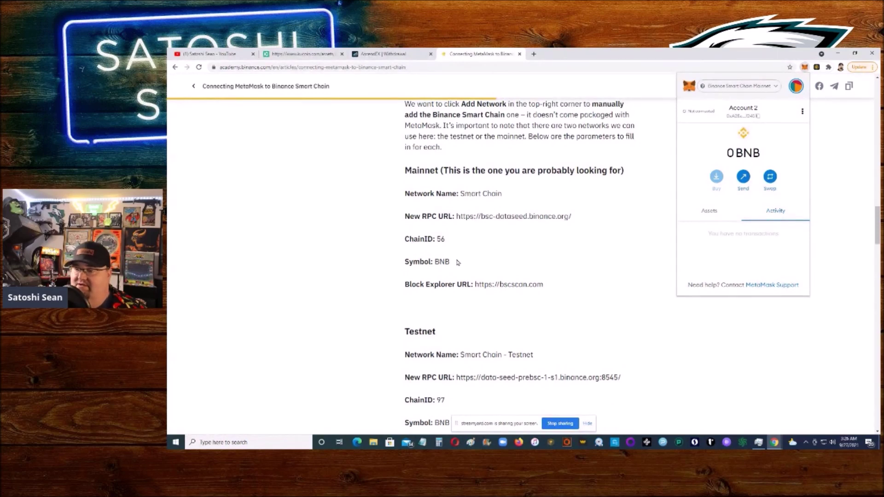
{"action": "scroll", "coordinate": [426, 220], "scroll_direction": "up", "scroll_amount": 1}
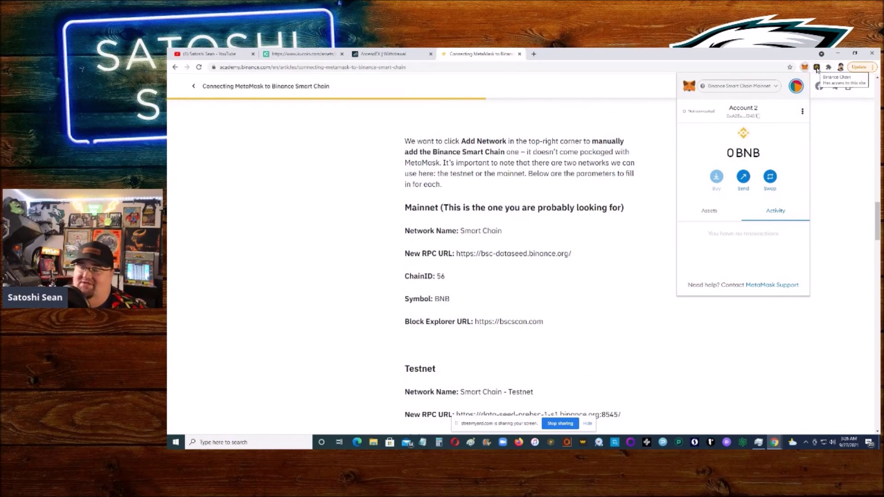
{"action": "left_click", "coordinate": [817, 68]}
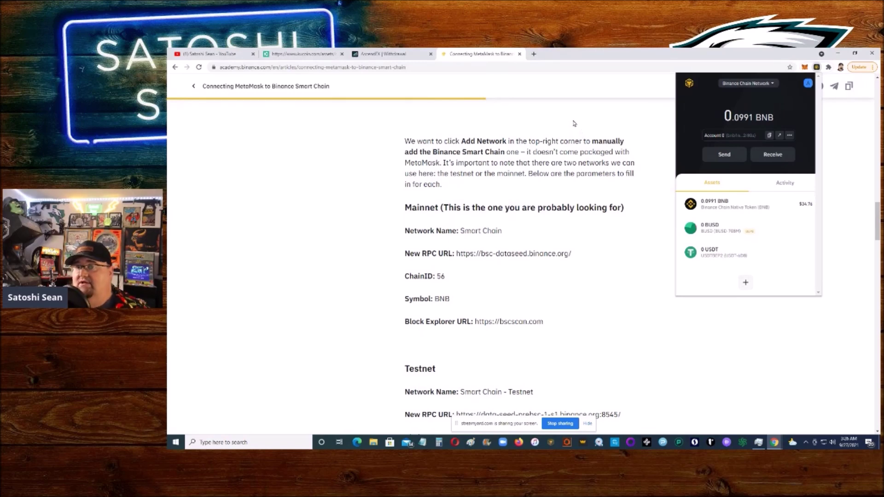
{"action": "left_click", "coordinate": [384, 55]}
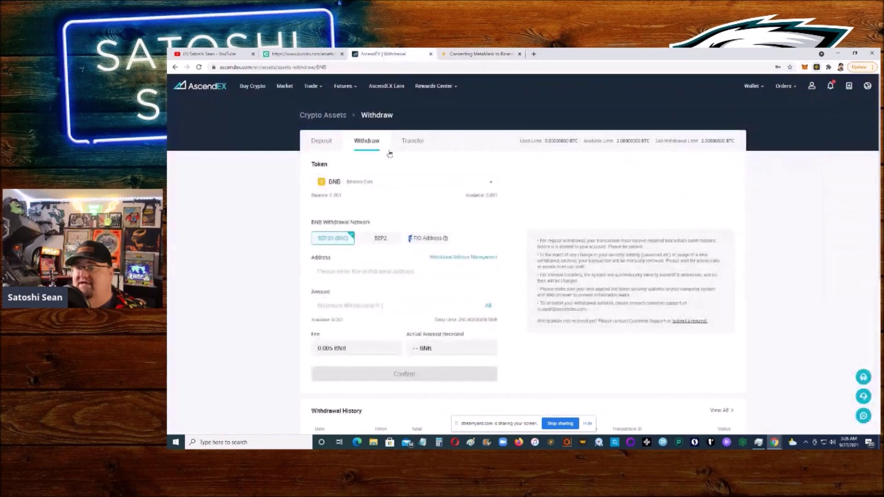
Step: Keep the AscendEX withdrawal network on BEP20 (BSC) after trying BEP2, then switch to KuCoin
{"action": "left_click", "coordinate": [380, 239]}
{"action": "left_click", "coordinate": [335, 243]}
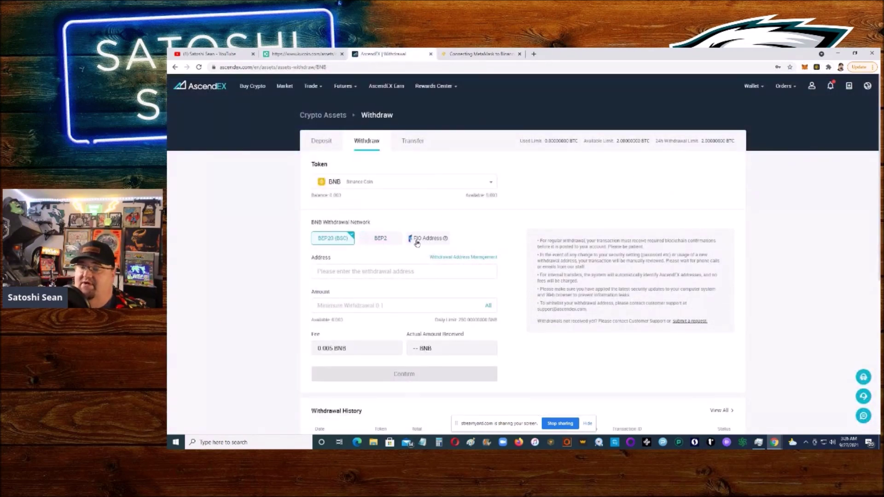
{"action": "left_click", "coordinate": [290, 56]}
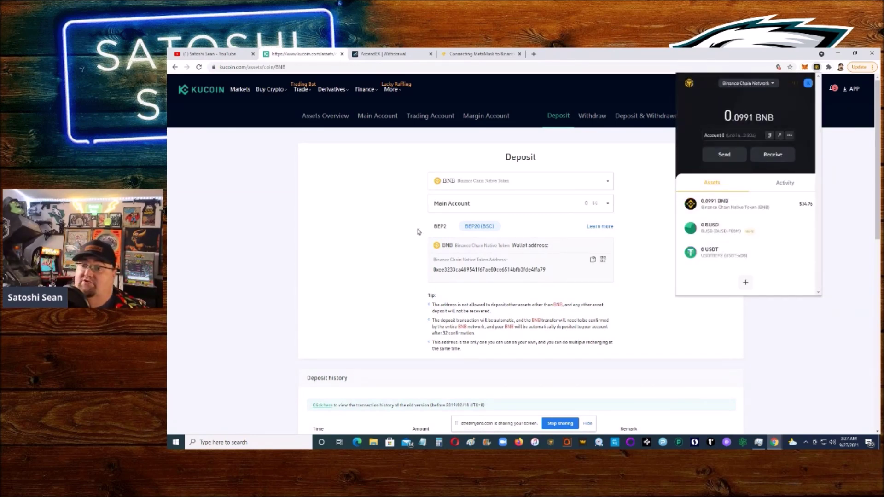
Step: Dismiss the Binance Chain Wallet popup and return to the guide's Mainnet parameters (ChainID 56)
{"action": "left_click", "coordinate": [357, 233]}
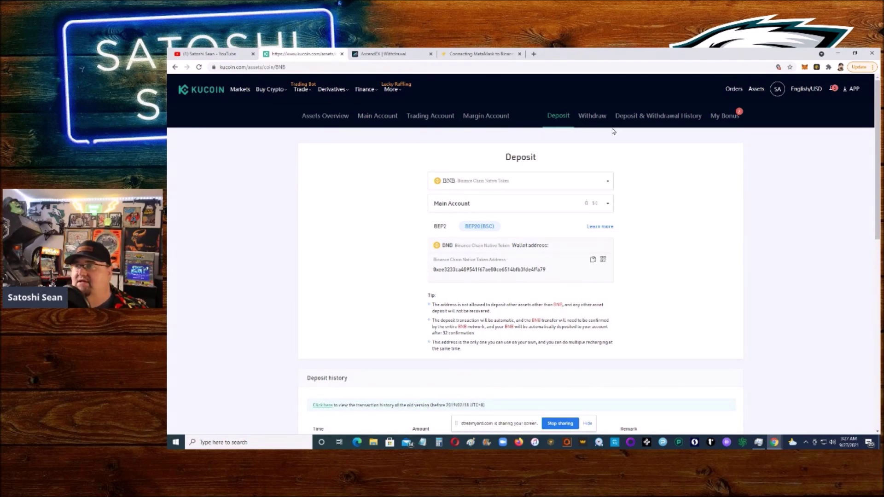
{"action": "left_click", "coordinate": [476, 57]}
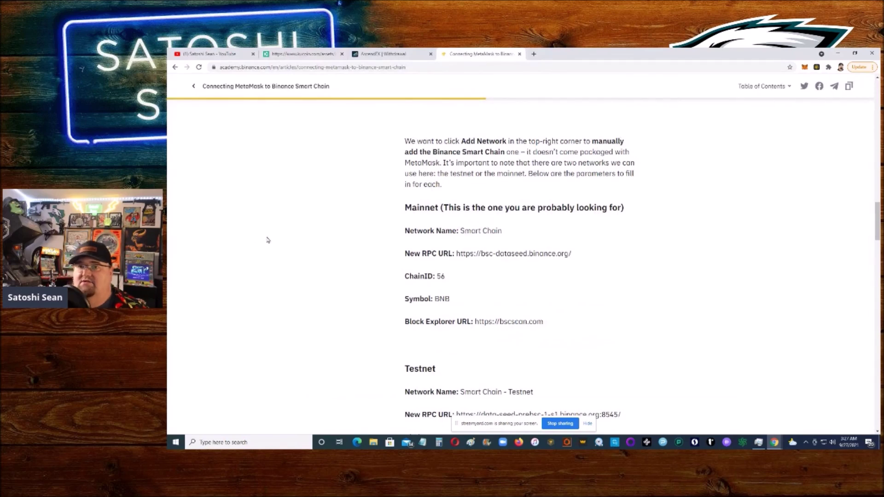